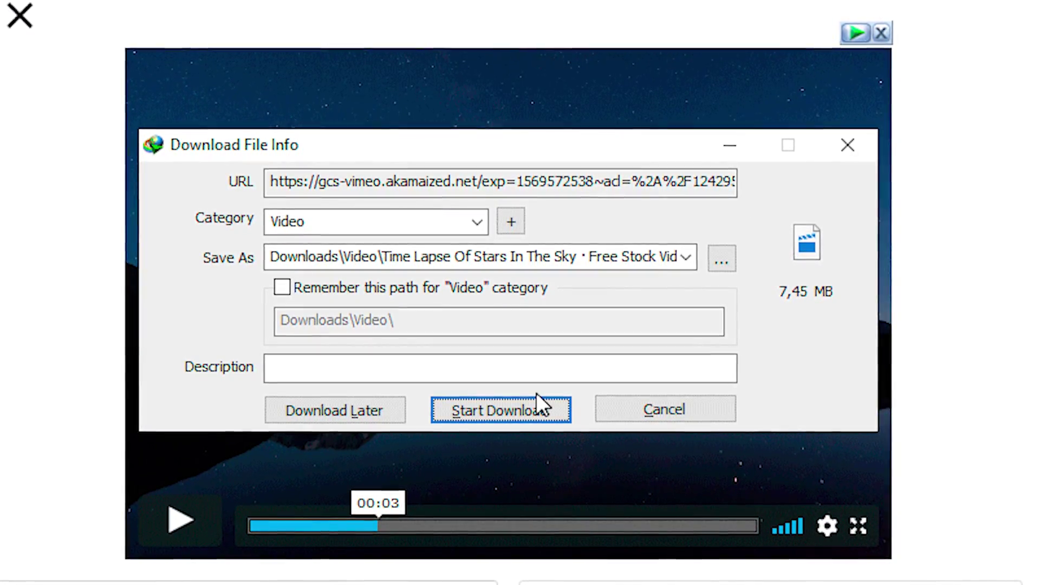
Start the IDM download of the 7,45 MB time-lapse video.
click(520, 410)
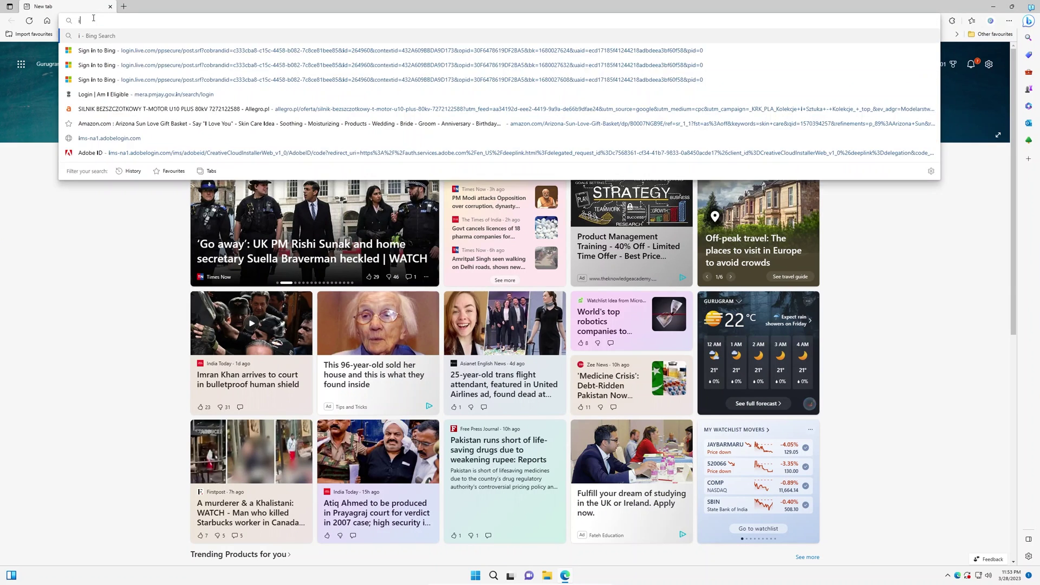
Search Bing for idm, open internetdownloadmanager.com and download the 30-day free trial installer.
key(Return)
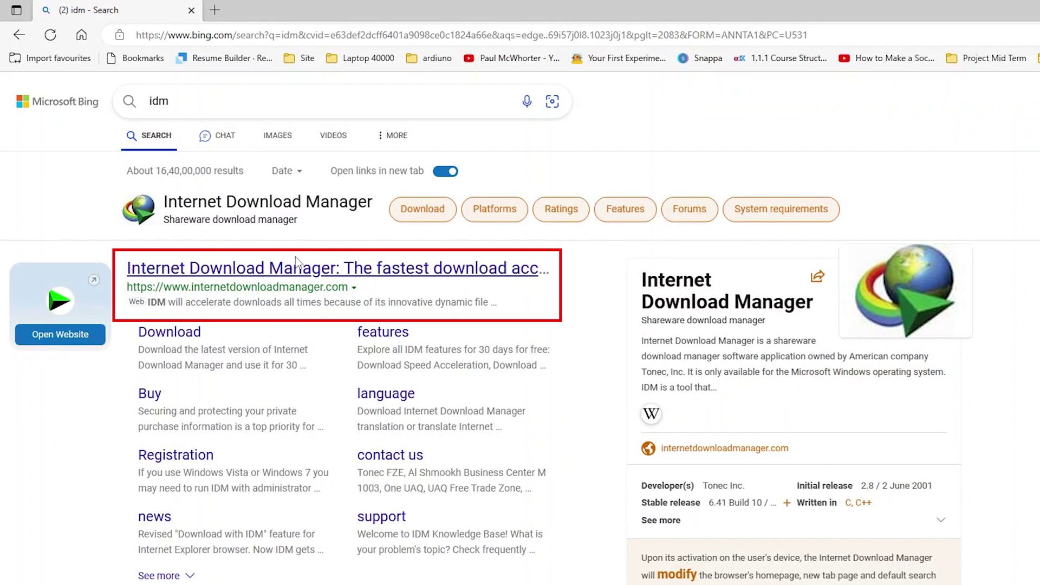
click(303, 268)
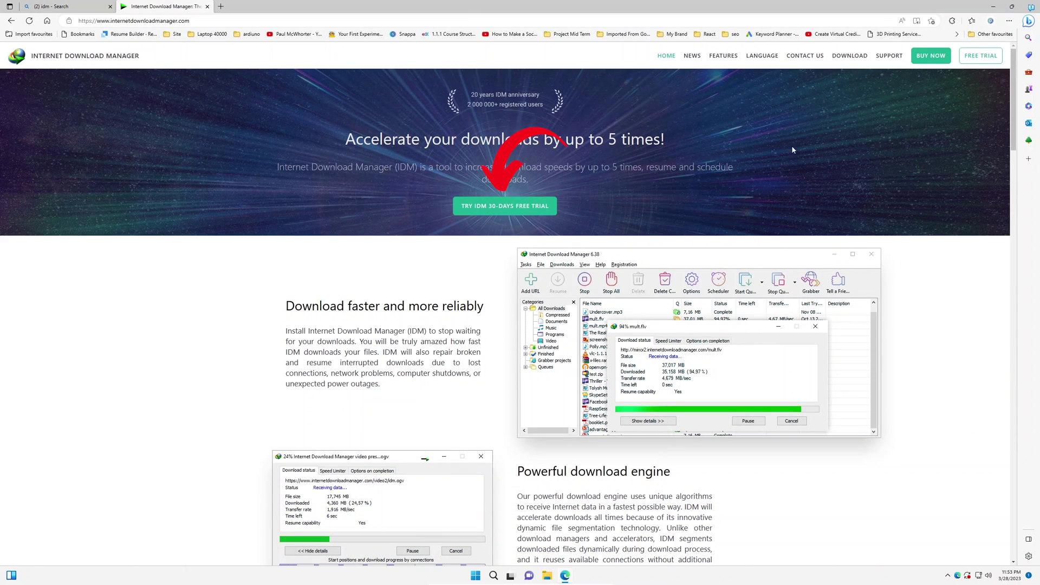
click(498, 210)
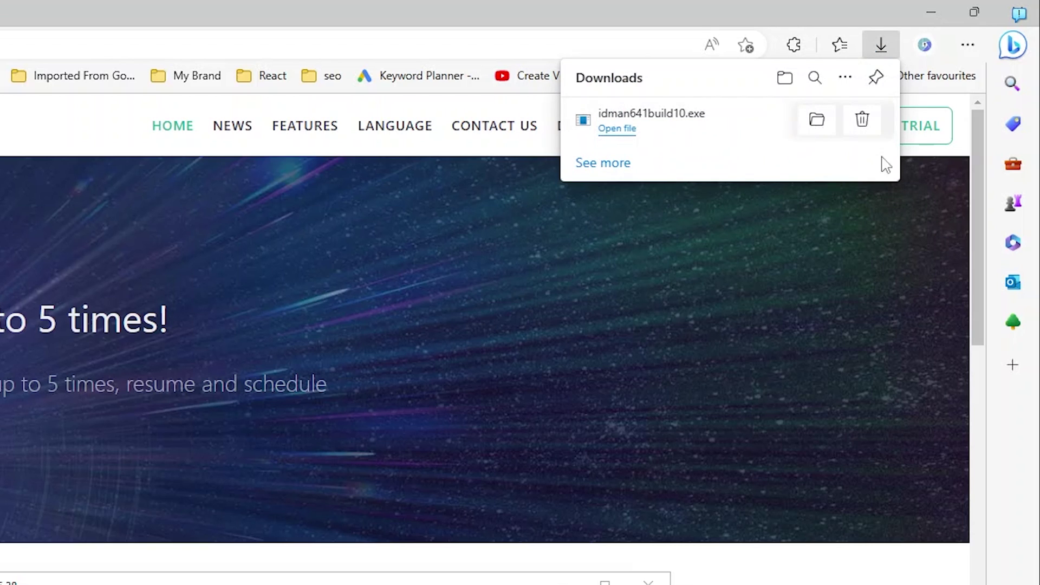
Run idman641build10.exe, allow it in UAC, accept the license and install IDM through to Finish.
click(617, 128)
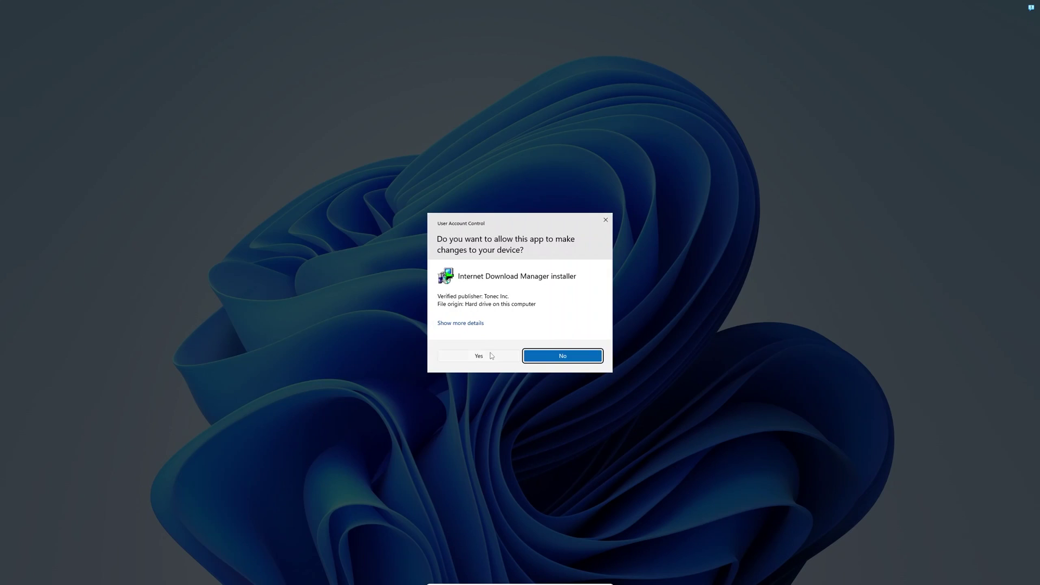
click(490, 353)
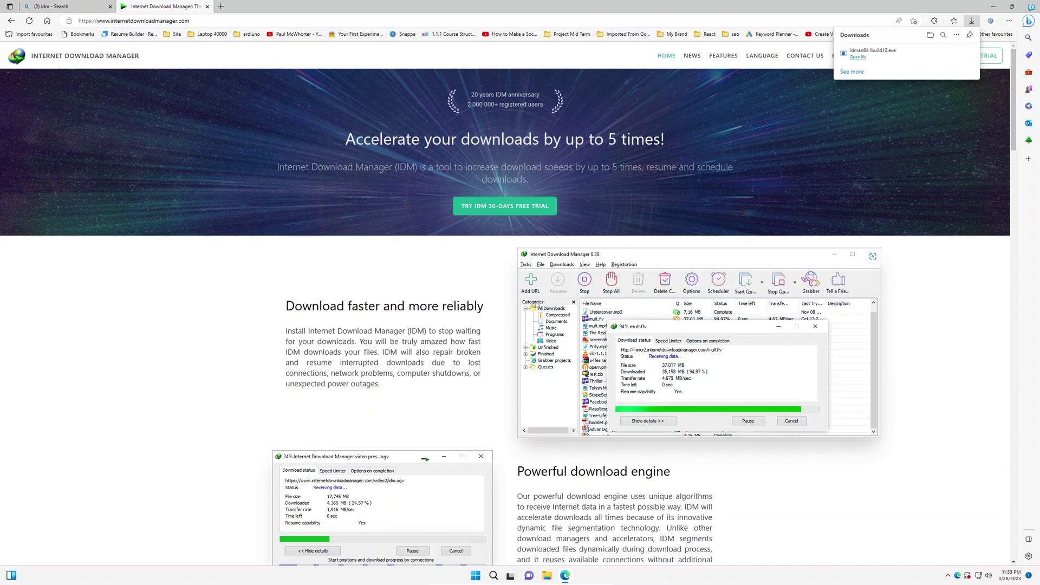
click(547, 346)
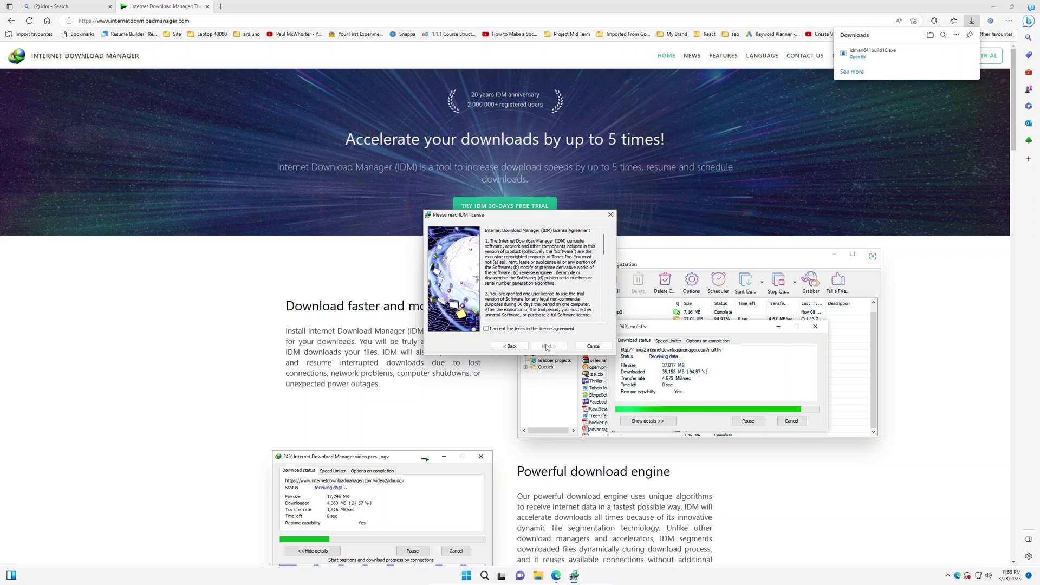
click(533, 329)
click(548, 346)
click(548, 346)
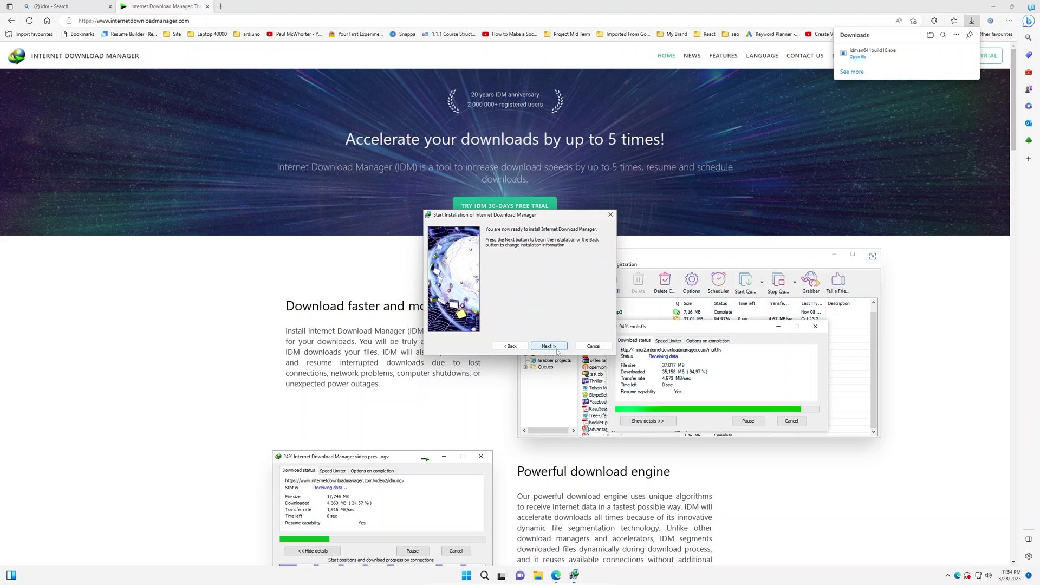
click(553, 346)
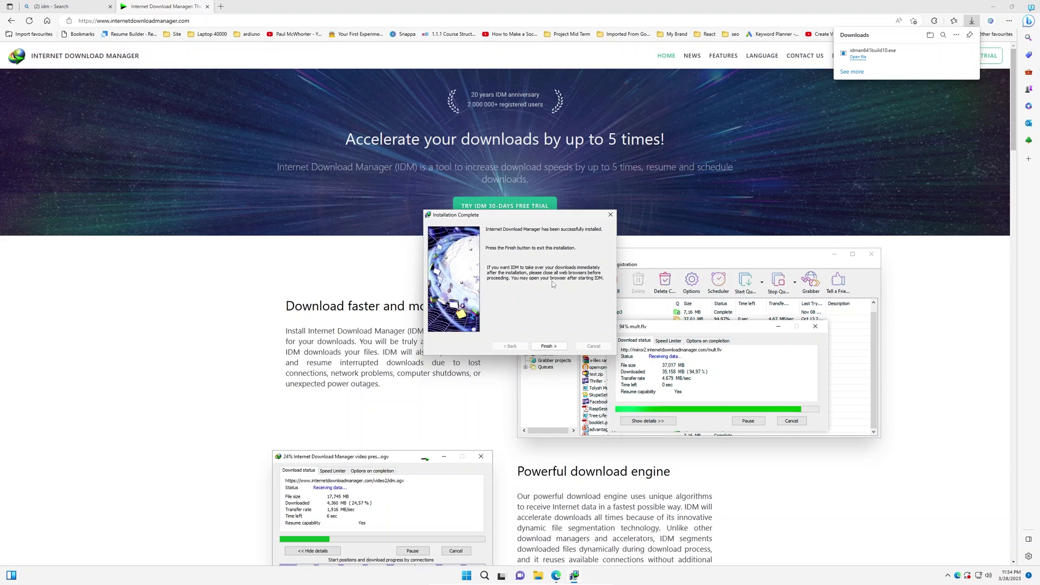
click(557, 346)
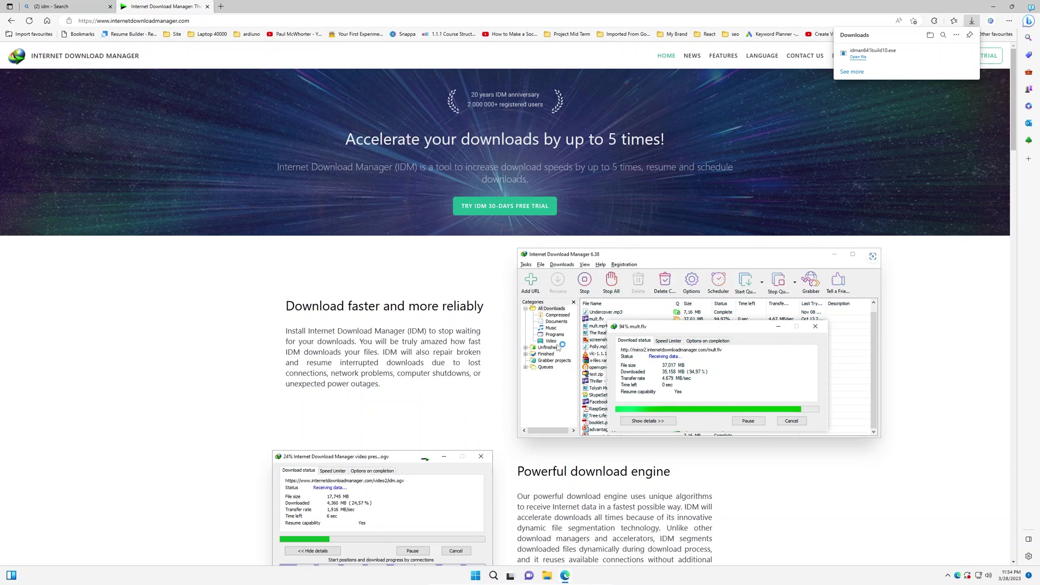
Close Edge's Downloads flyout so the IDM homepage is fully visible.
click(864, 127)
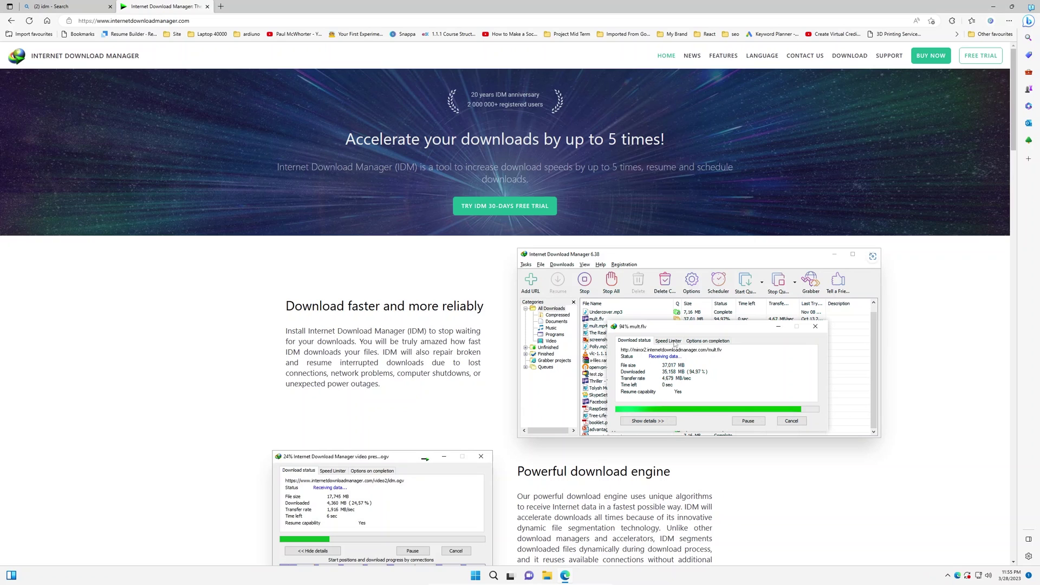
Launch IDM from Start, disable Show Tips on StartUp, close the tip, and widen the window.
click(475, 575)
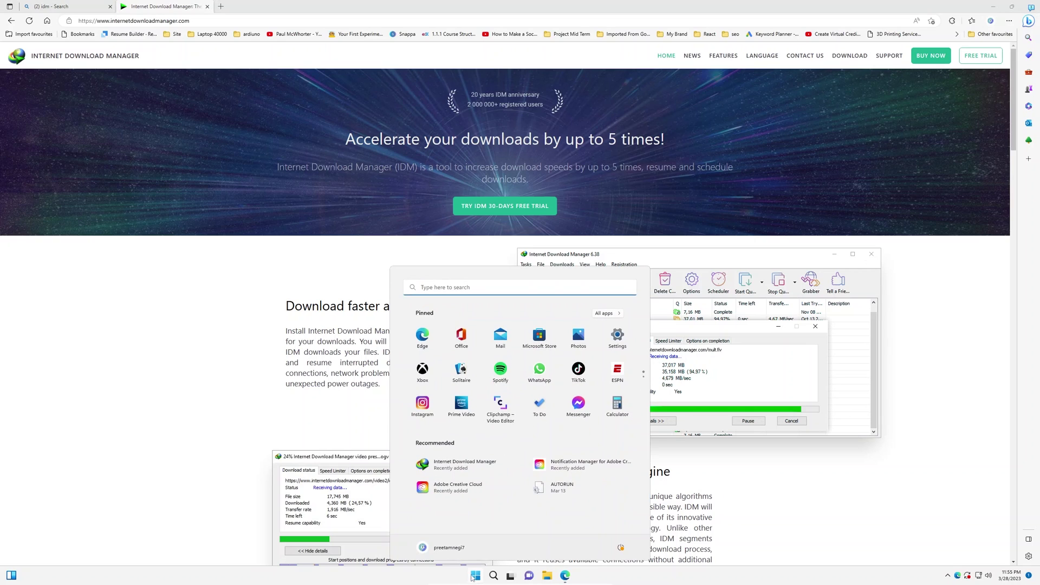
click(455, 464)
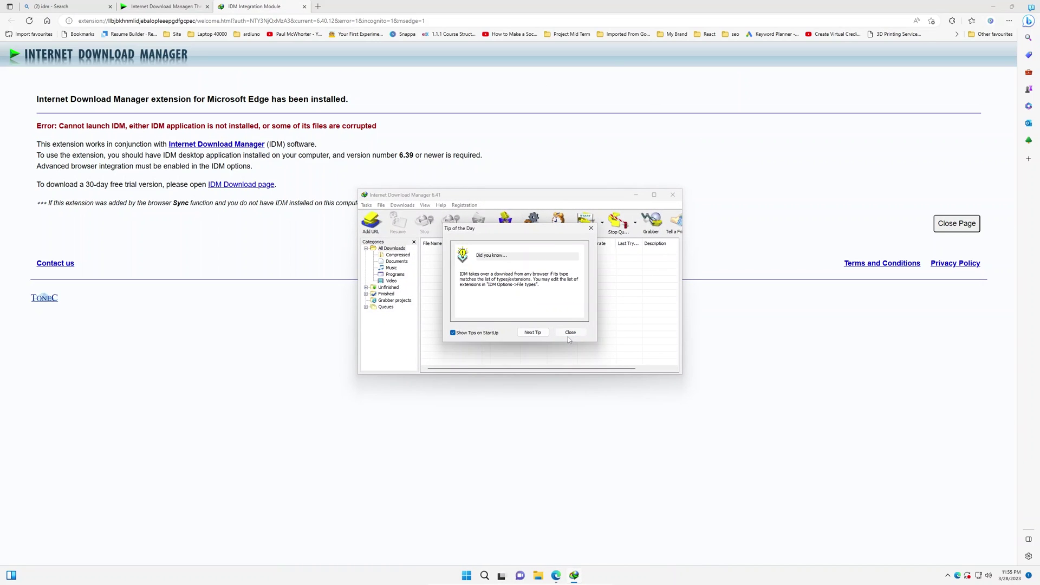
click(452, 332)
click(570, 332)
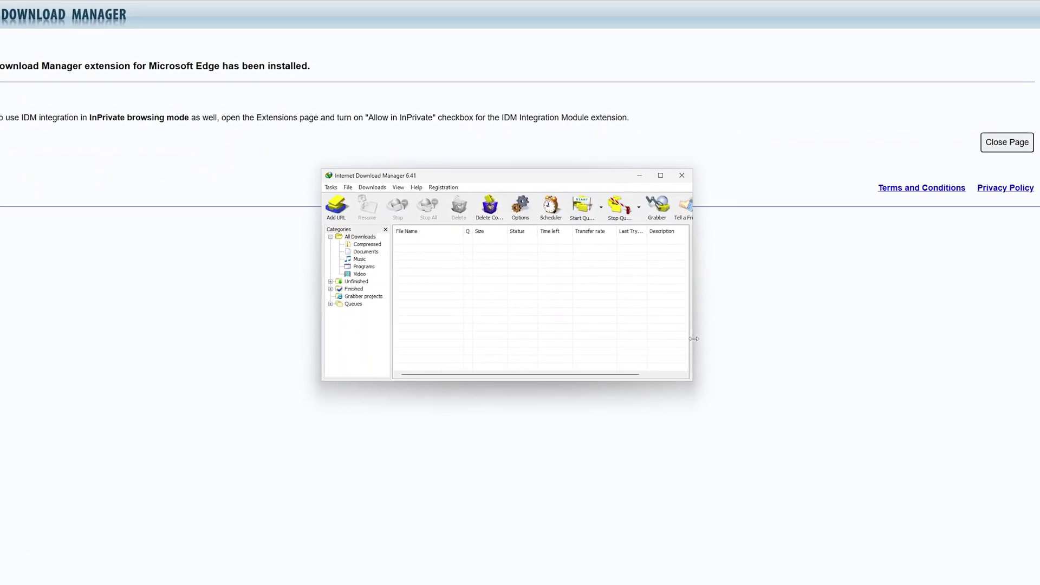
drag(693, 338, 767, 338)
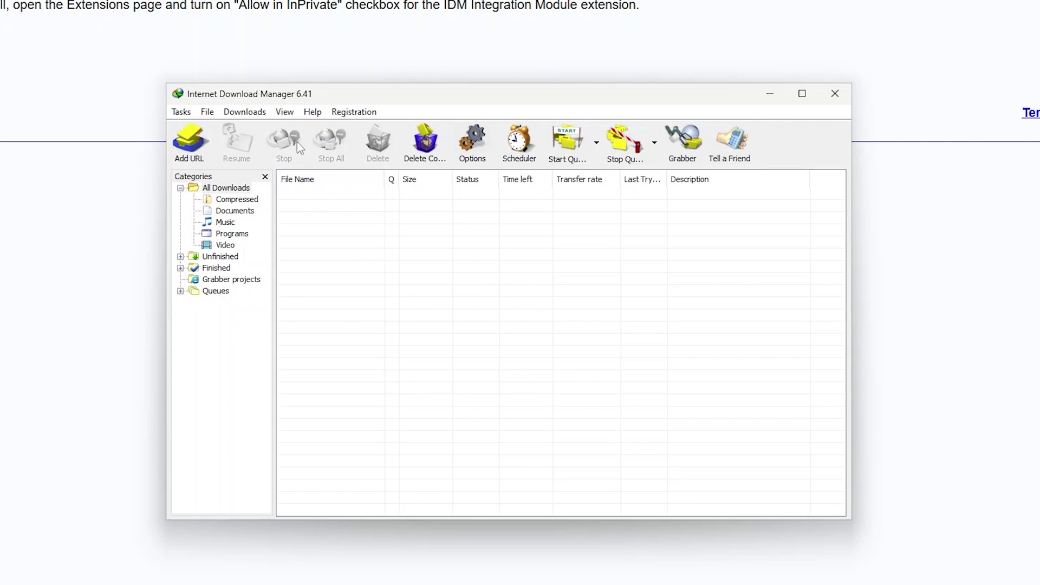
click(286, 113)
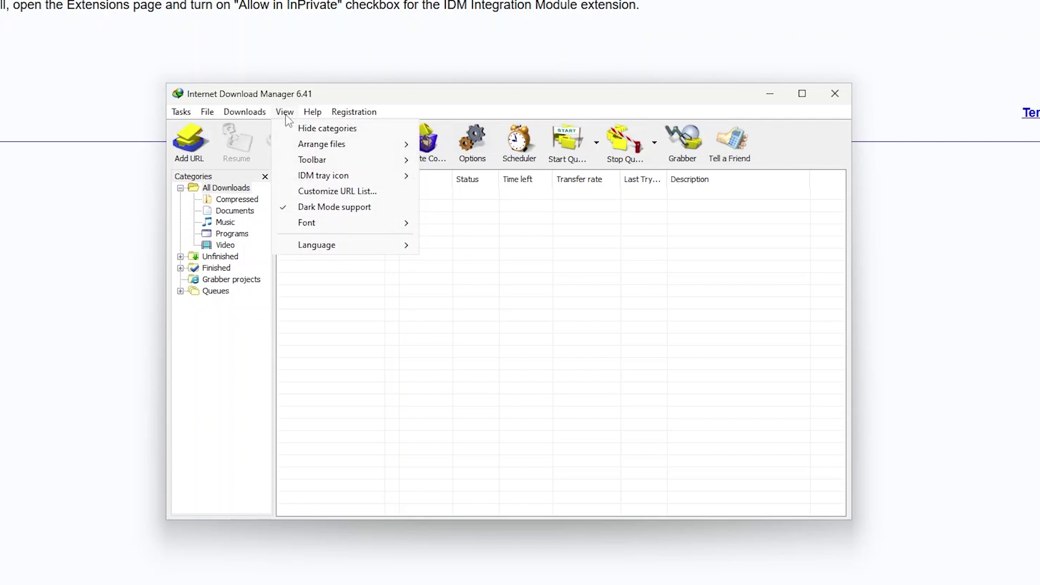
mouse_move(337, 248)
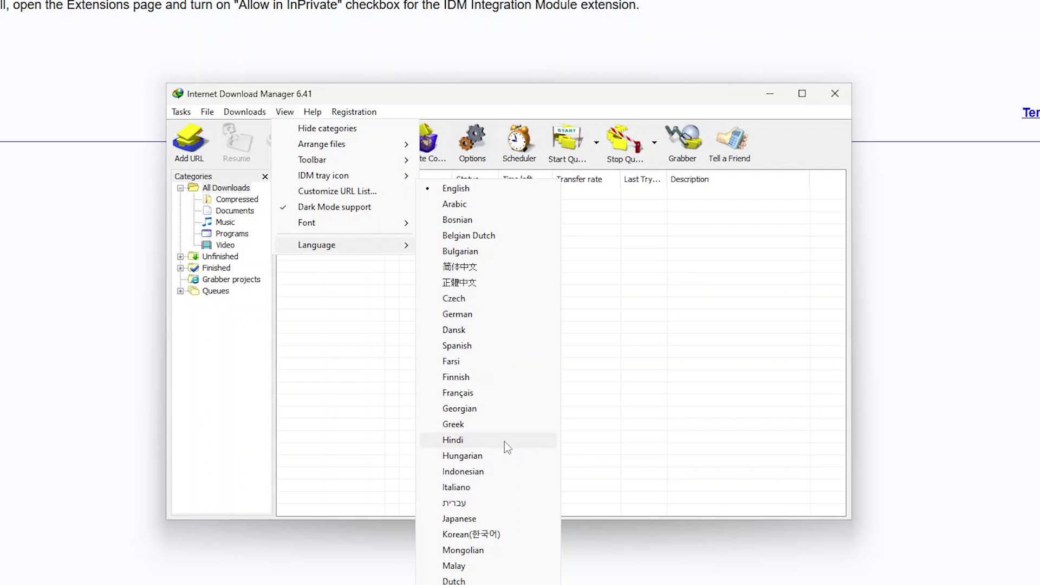
click(621, 429)
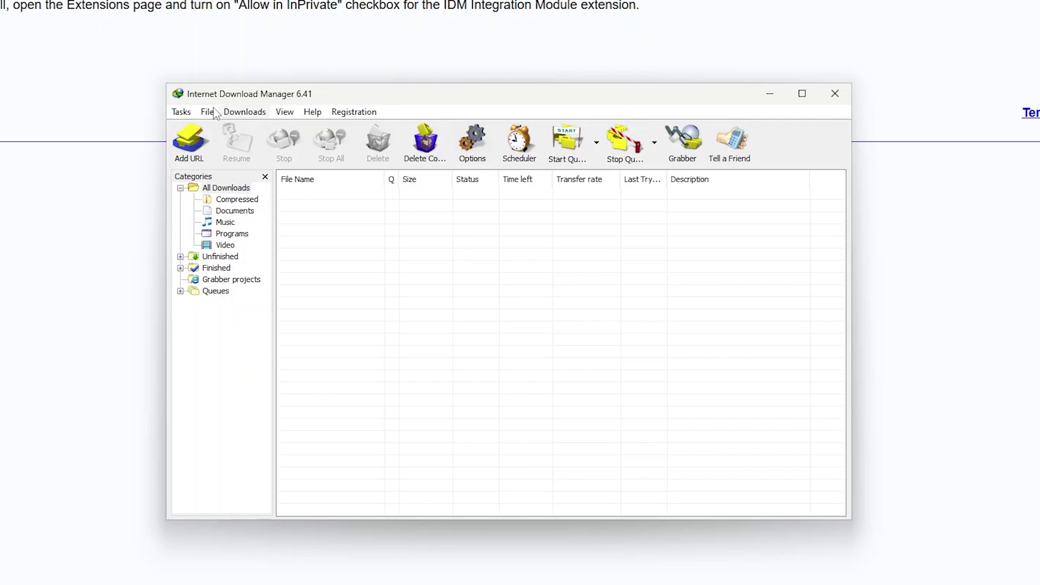
Browse the Tasks menu, then choose Registration > Order online to load the INR pricing page.
click(184, 113)
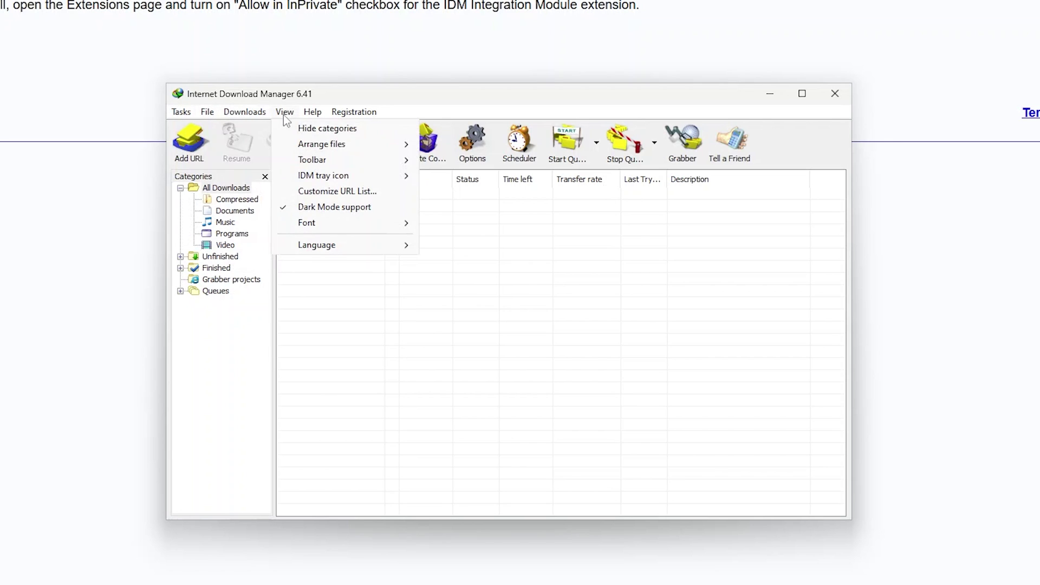
click(432, 293)
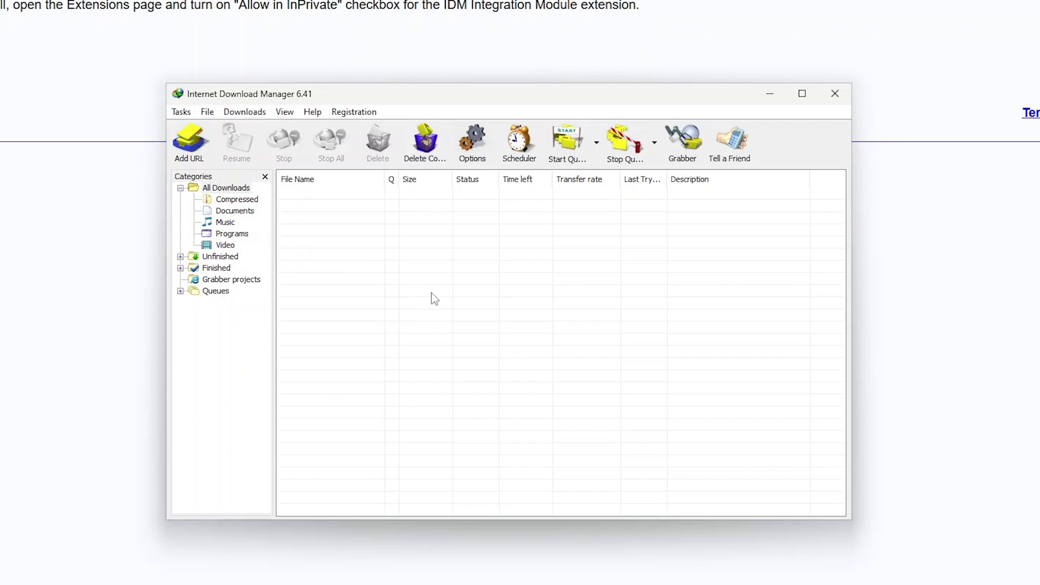
click(360, 113)
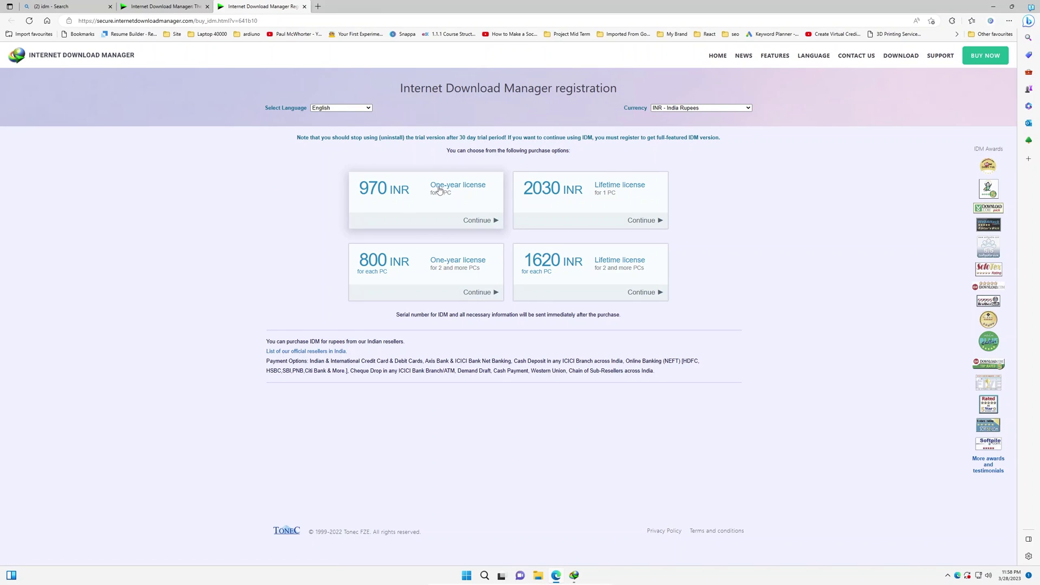
Set the page Currency to USD, switch to INR, then back to USD ($9.95–$24.95).
click(731, 109)
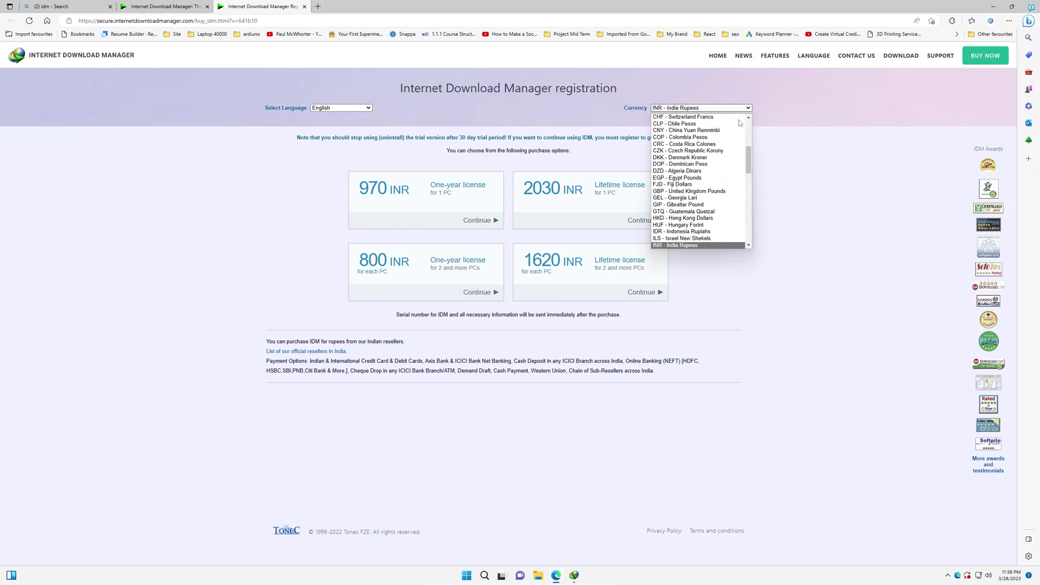
scroll(711, 190, down, 12)
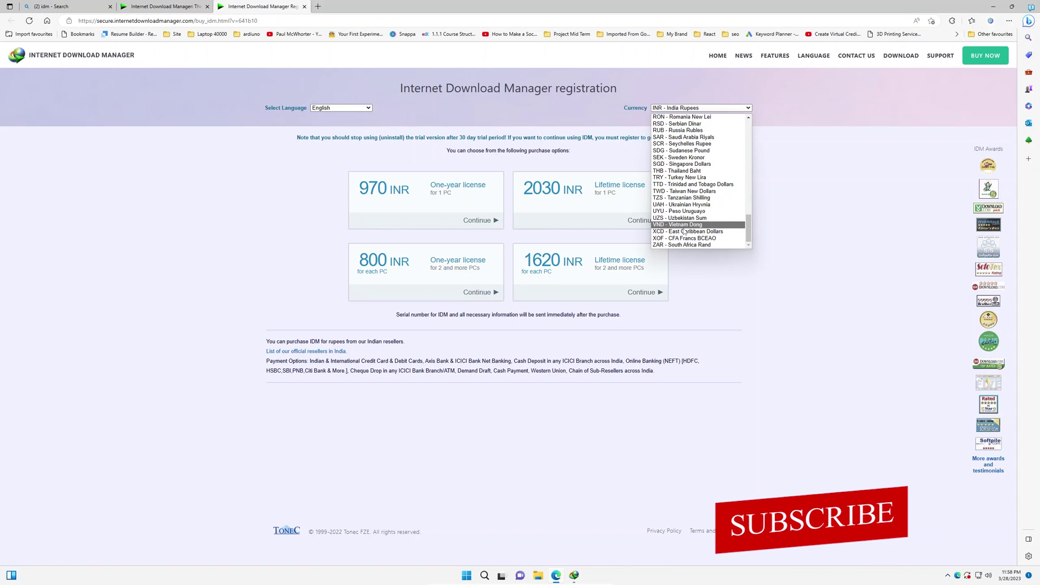
scroll(687, 219, up, 20)
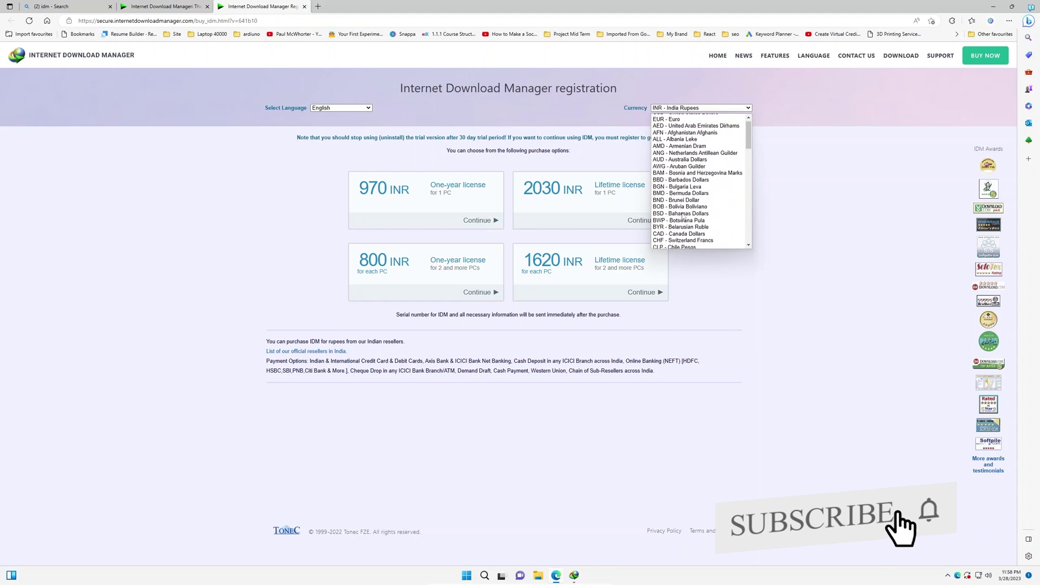
click(699, 118)
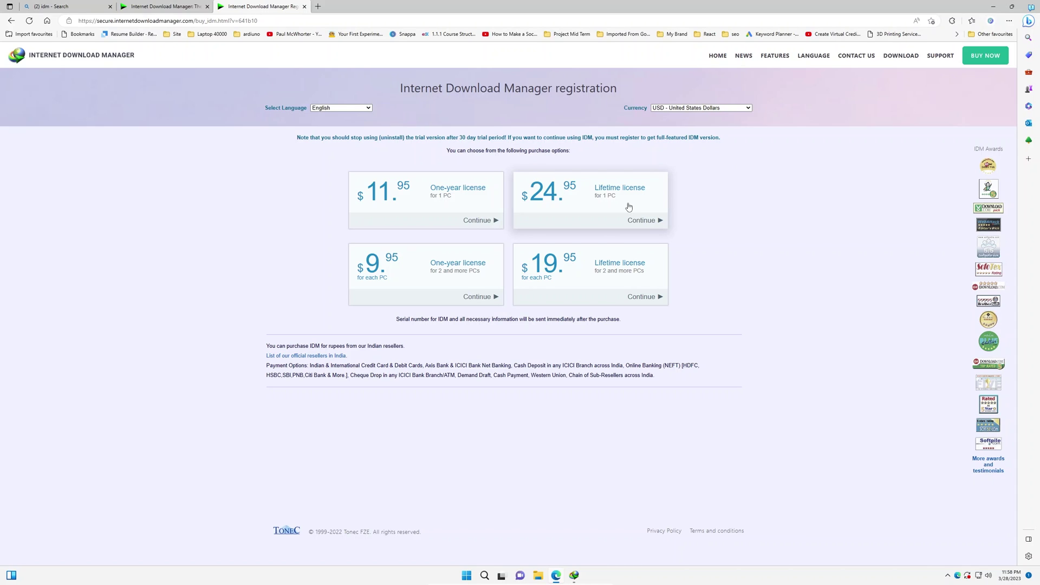
click(744, 109)
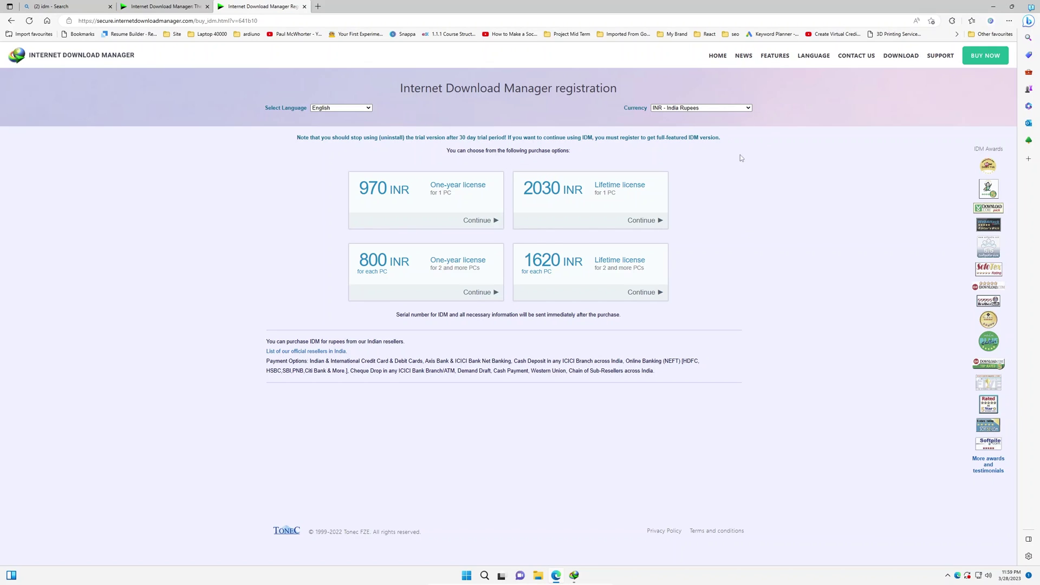
click(749, 109)
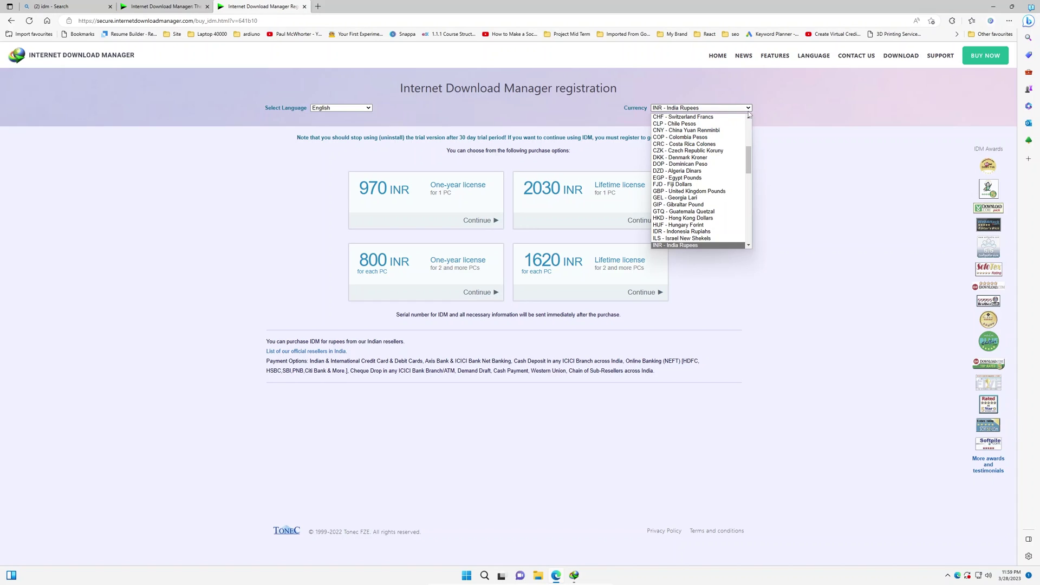
key(Home)
key(Return)
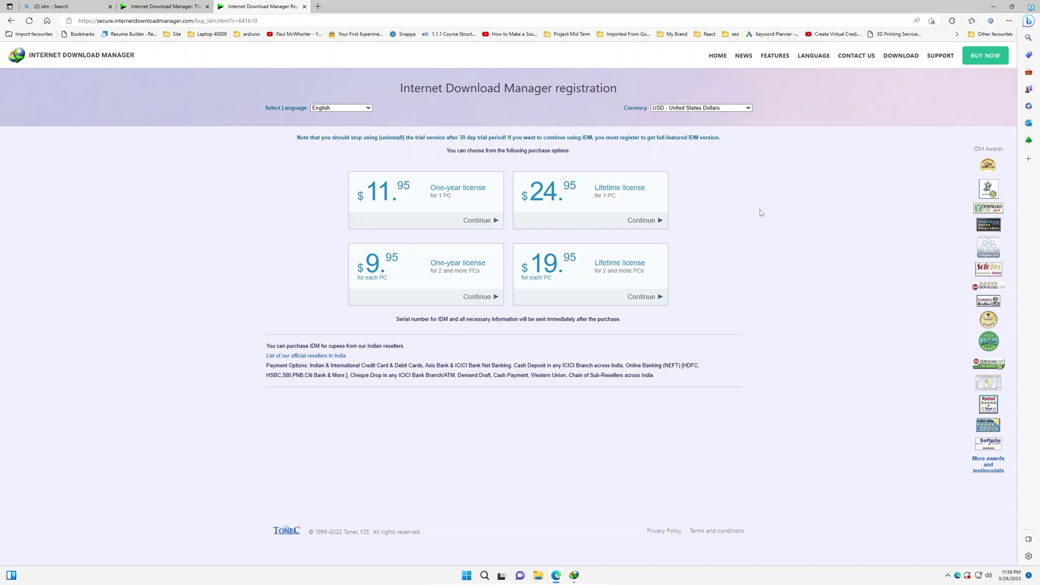
Bring the IDM 6.41 main window in front of the USD pricing page from the taskbar.
click(575, 574)
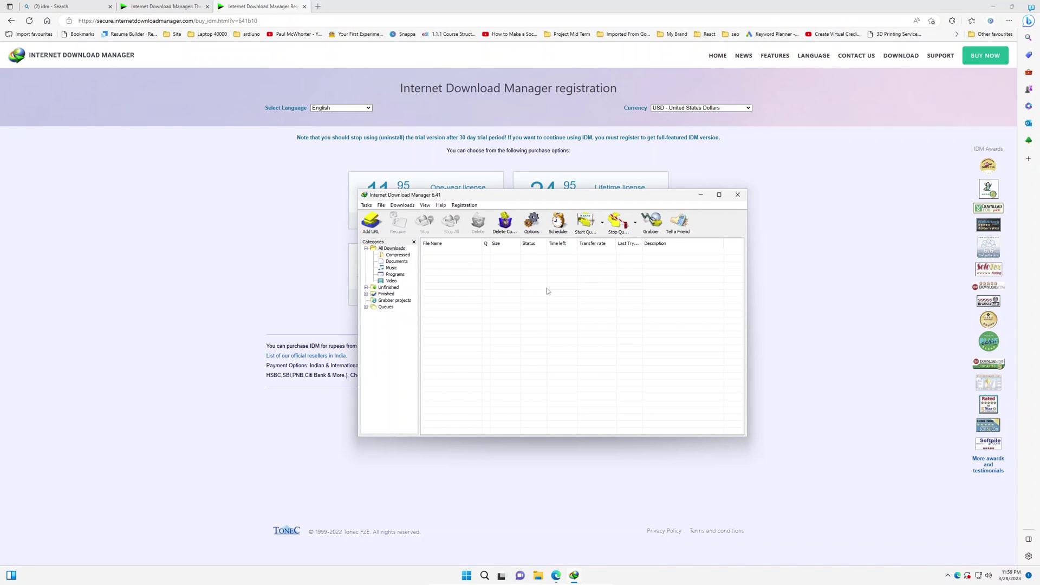